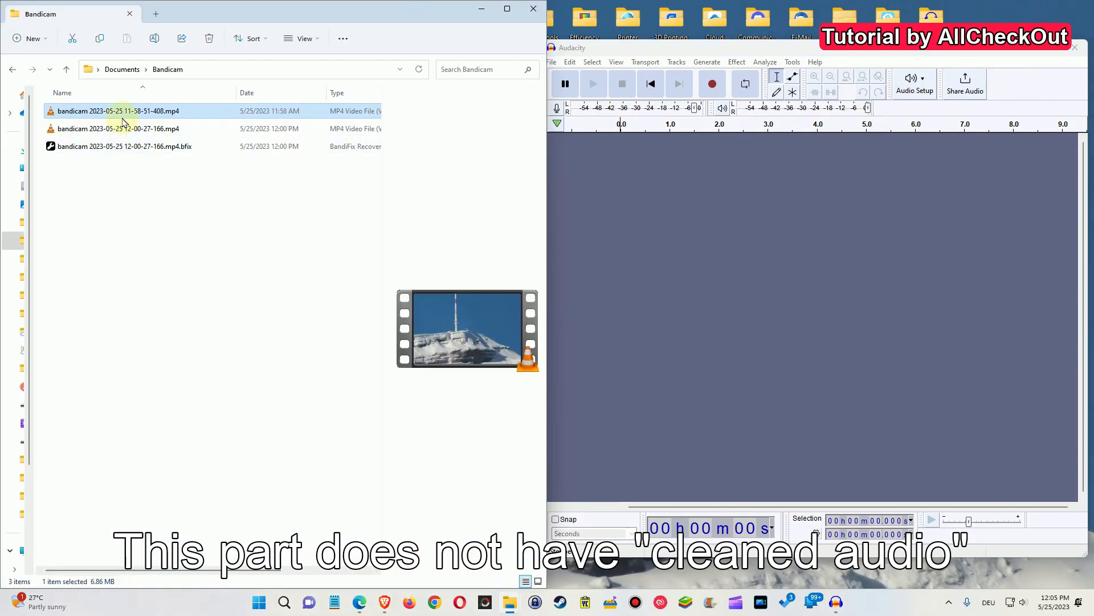
{"action": "left_click_drag", "start_coordinate": [110, 114], "coordinate": [688, 242]}
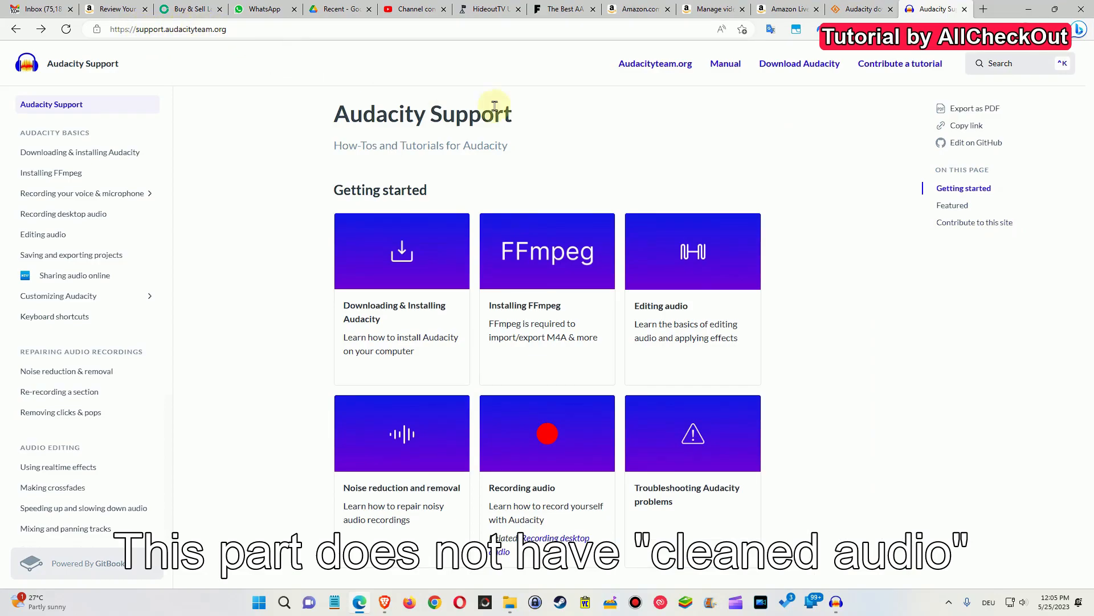
Open the Installing FFmpeg guide on the Audacity support site and follow the recommended installer link.
{"action": "left_click", "coordinate": [546, 251]}
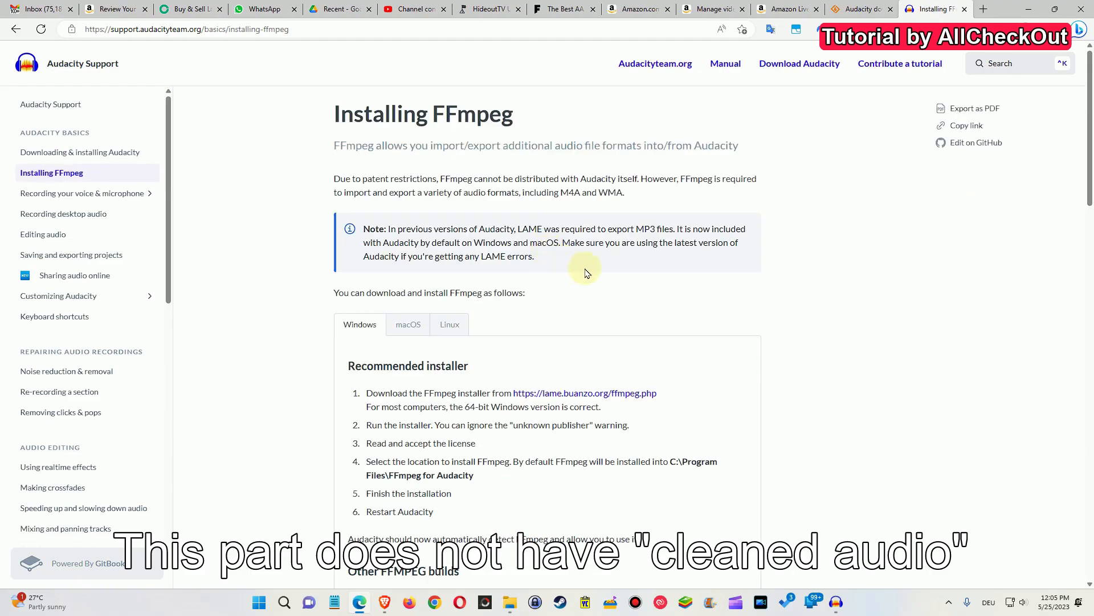
{"action": "scroll", "coordinate": [581, 257], "scroll_direction": "down", "scroll_amount": 3}
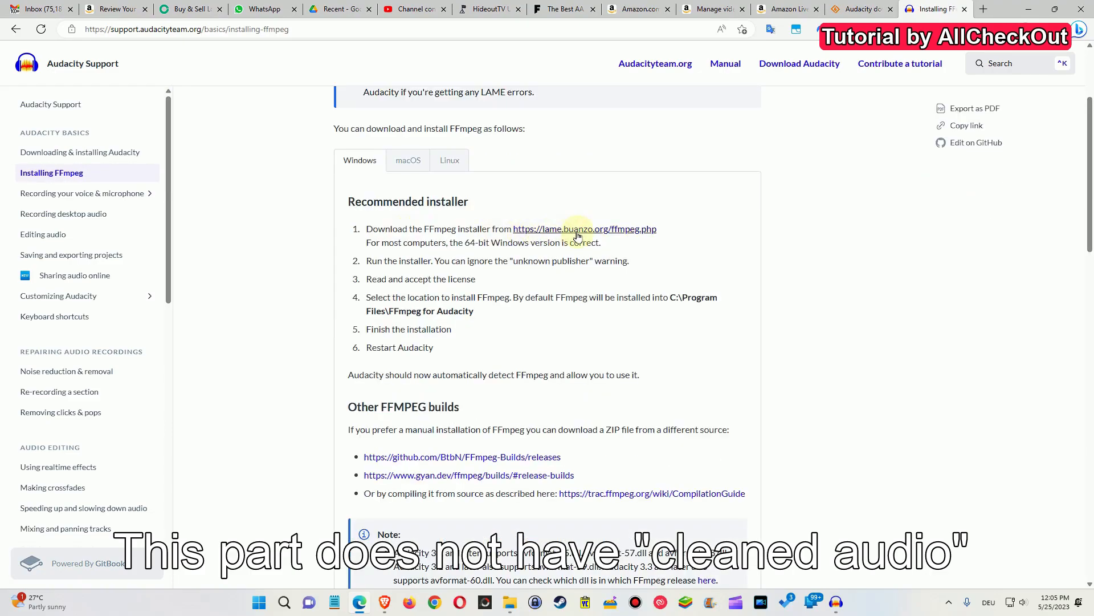
{"action": "left_click", "coordinate": [545, 229]}
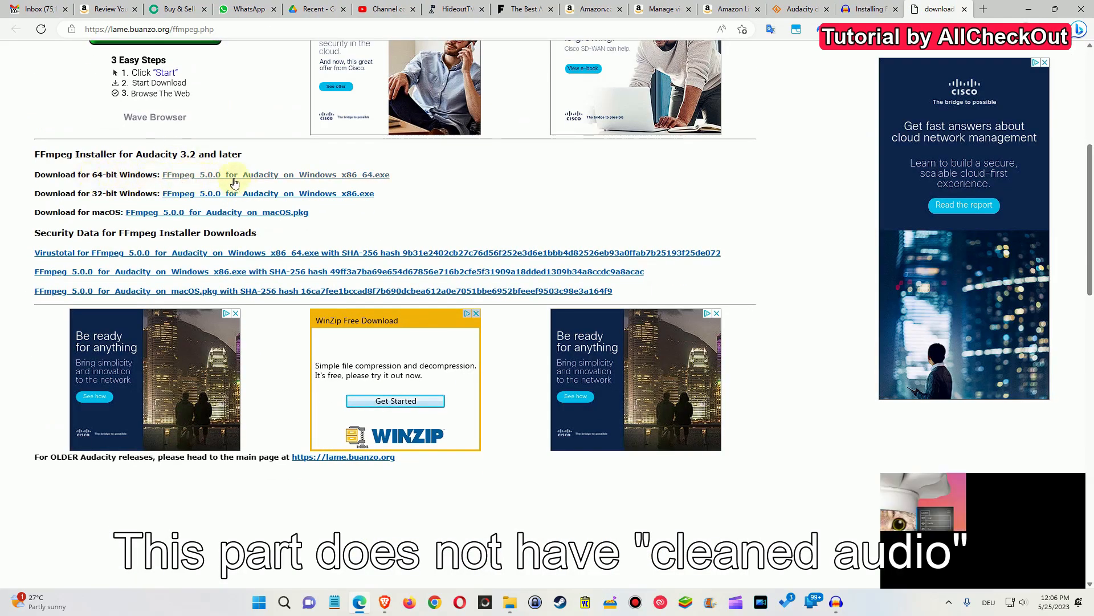
Download the 64-bit FFmpeg 5.0.0 for Audacity installer and run it with the default install location.
{"action": "left_click", "coordinate": [255, 177]}
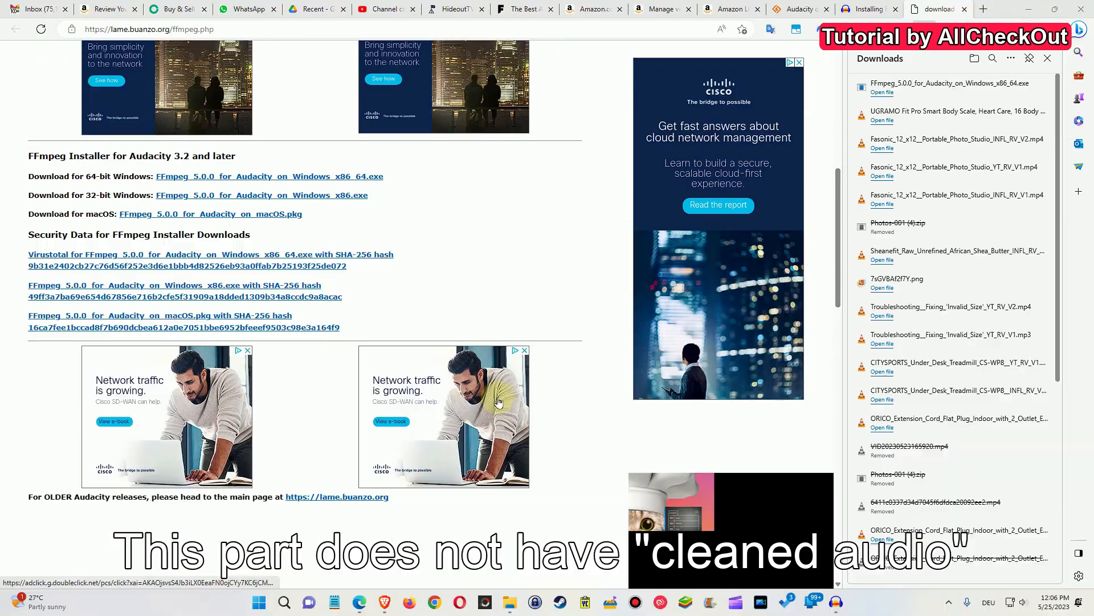
{"action": "left_click", "coordinate": [432, 356]}
{"action": "left_click", "coordinate": [613, 394]}
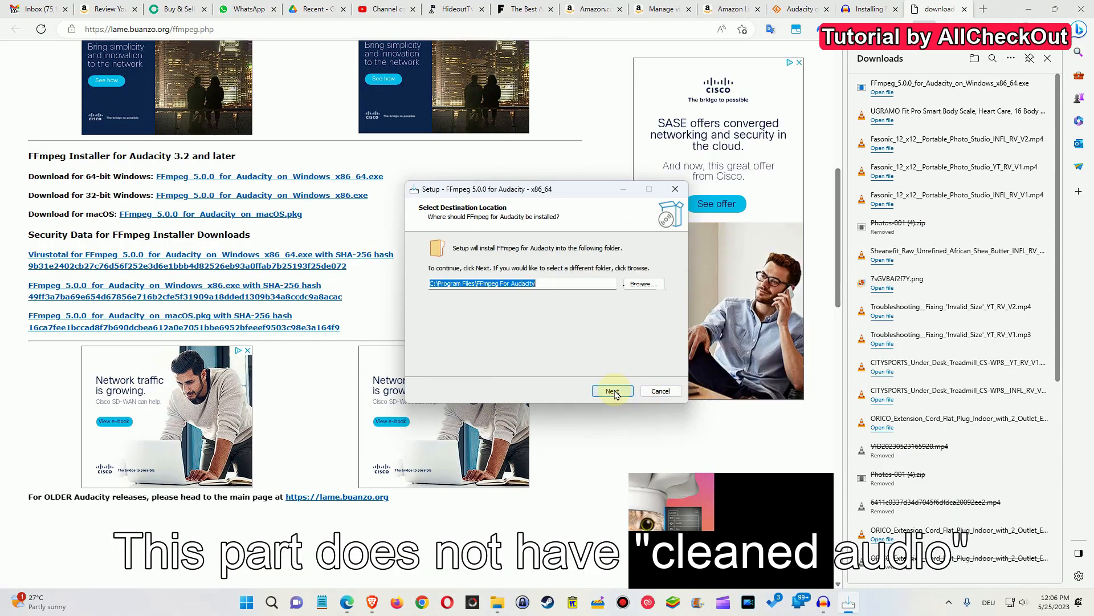
{"action": "left_click", "coordinate": [611, 392]}
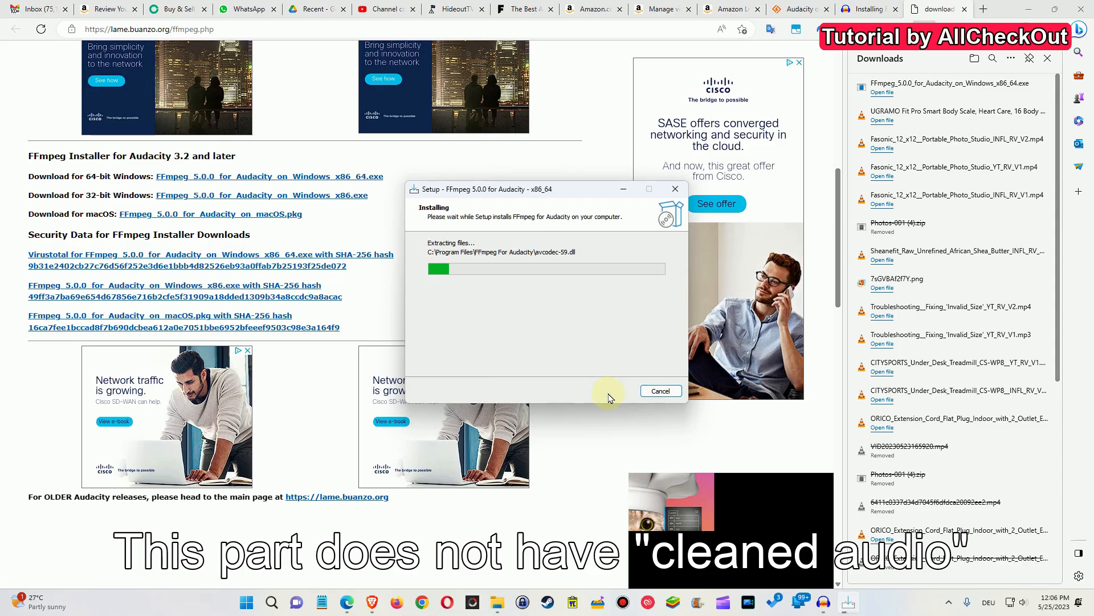
{"action": "left_click", "coordinate": [612, 391]}
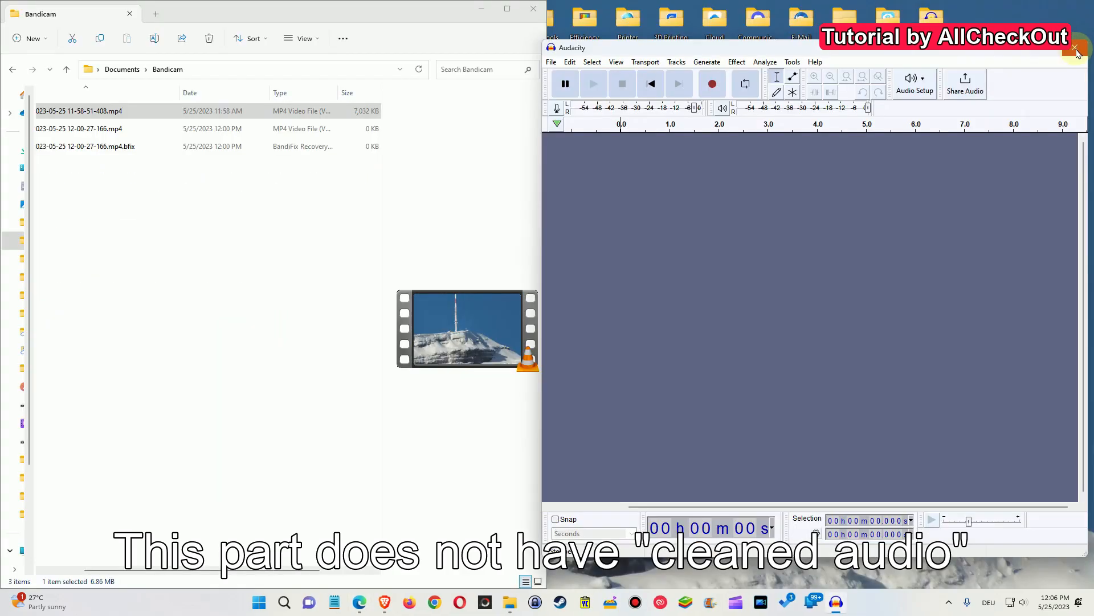
{"action": "left_click", "coordinate": [1078, 53]}
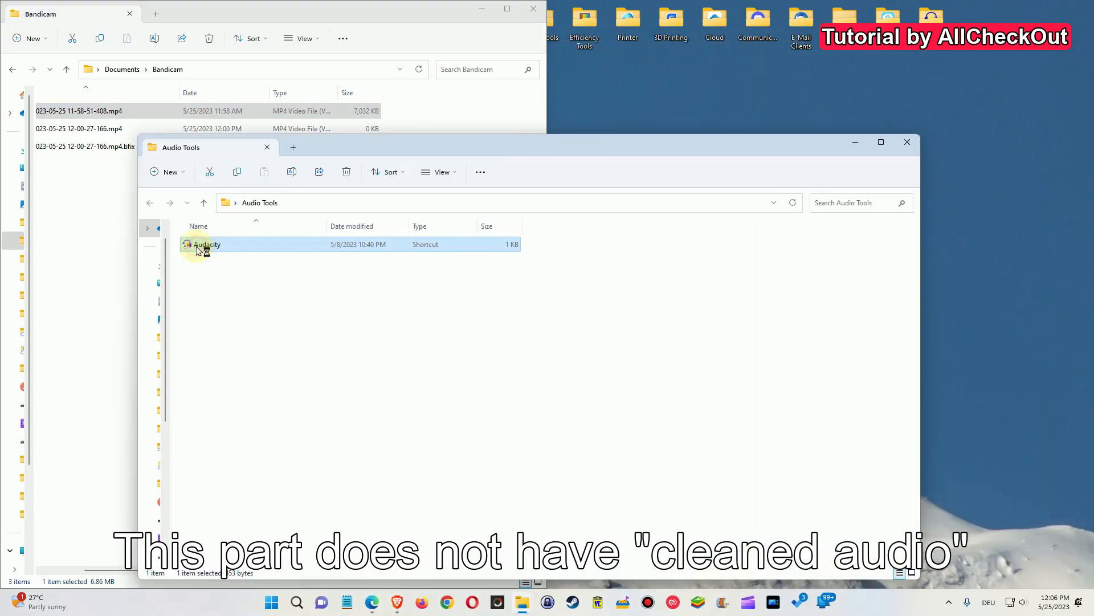
{"action": "left_click", "coordinate": [237, 251]}
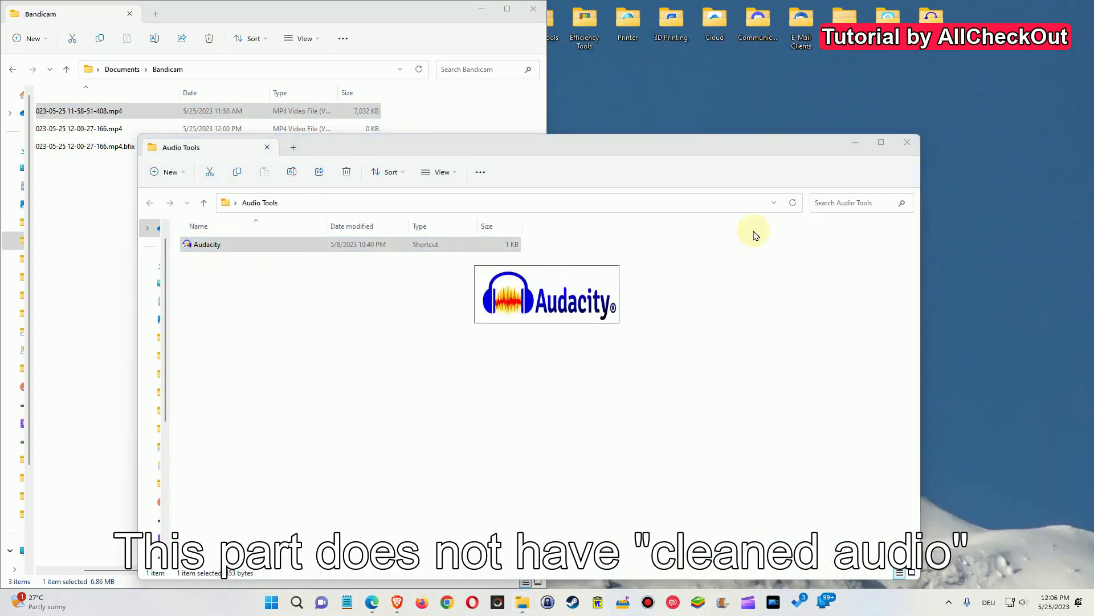
{"action": "left_click", "coordinate": [855, 142]}
{"action": "left_click", "coordinate": [125, 114]}
{"action": "left_click_drag", "start_coordinate": [124, 114], "coordinate": [689, 228]}
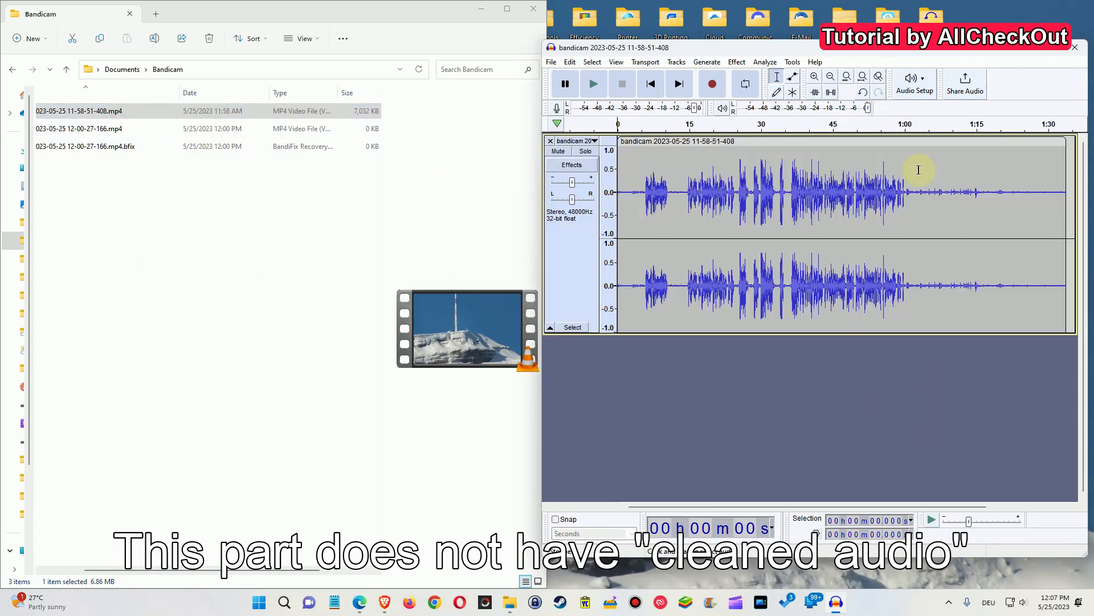
{"action": "left_click", "coordinate": [1051, 50]}
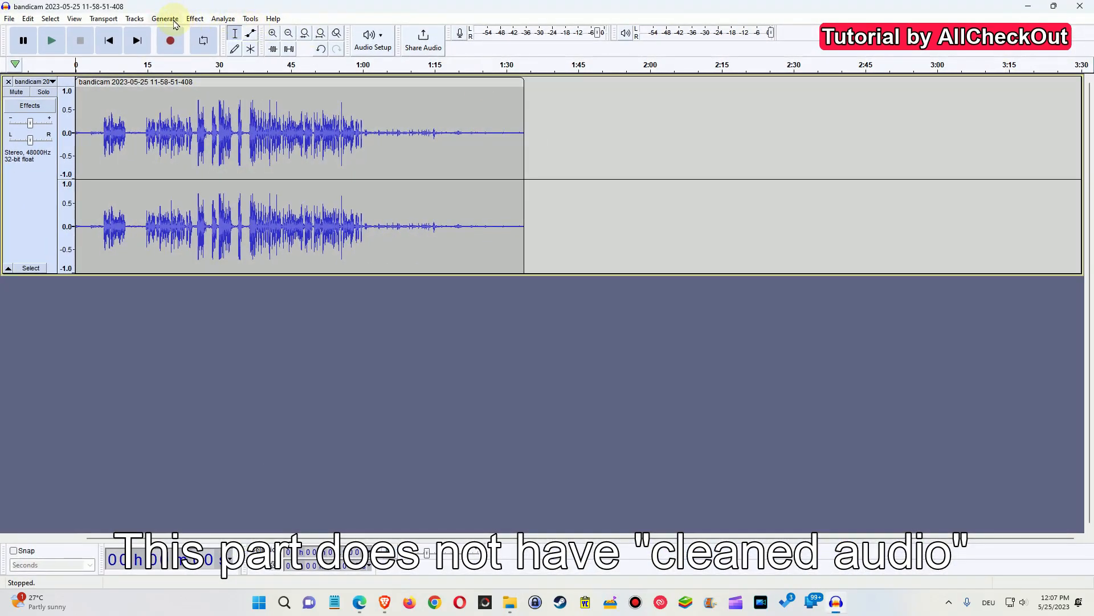
Try to apply Noise Reduction with no audio selected and dismiss the prompt.
{"action": "left_click", "coordinate": [195, 19]}
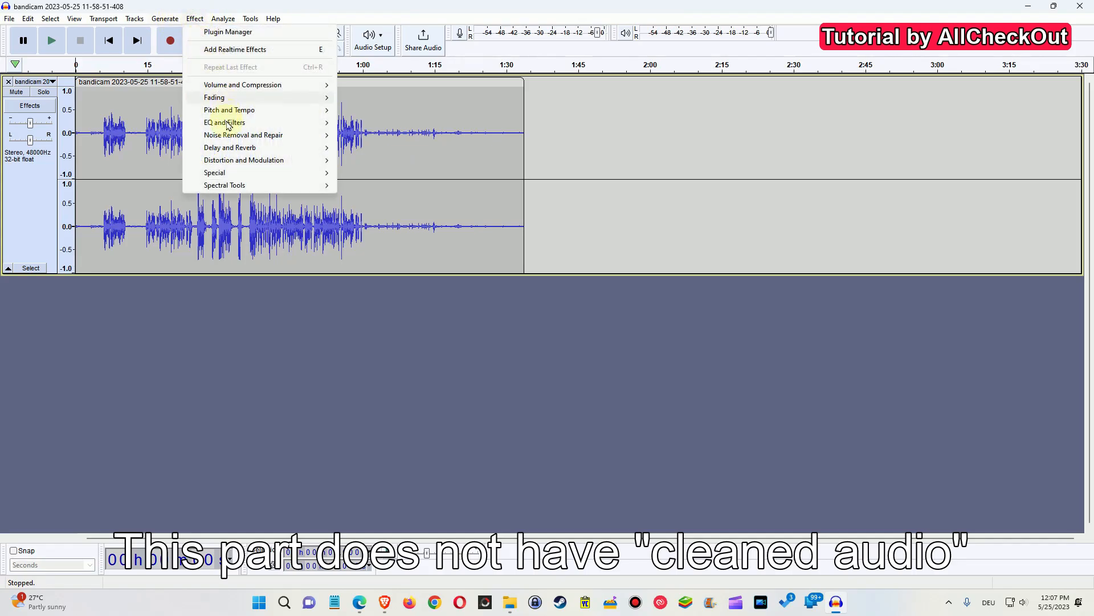
{"action": "mouse_move", "coordinate": [258, 137]}
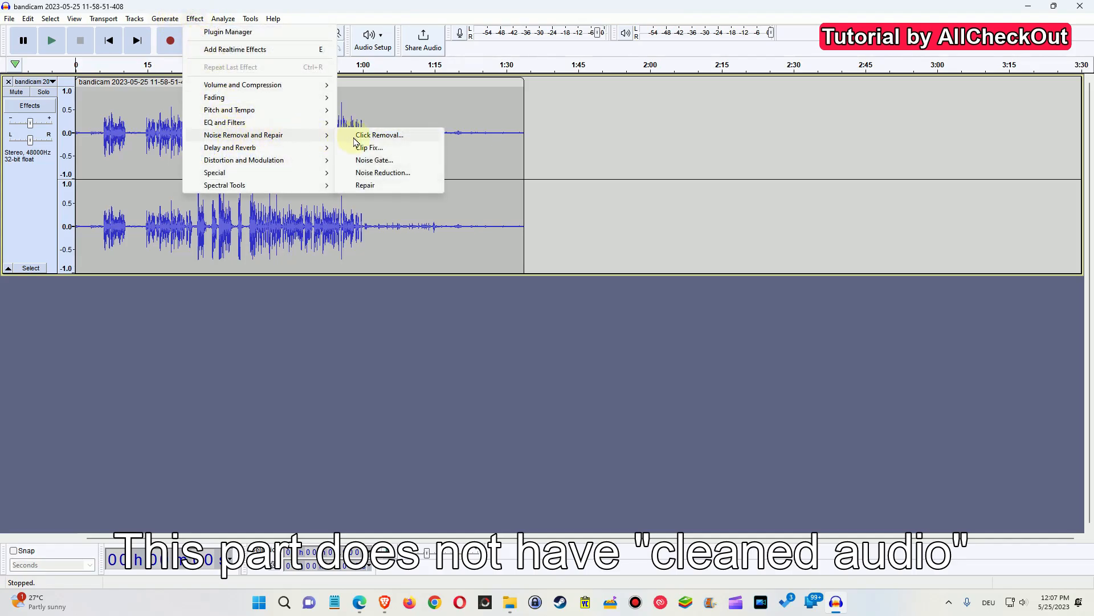
{"action": "left_click", "coordinate": [384, 174]}
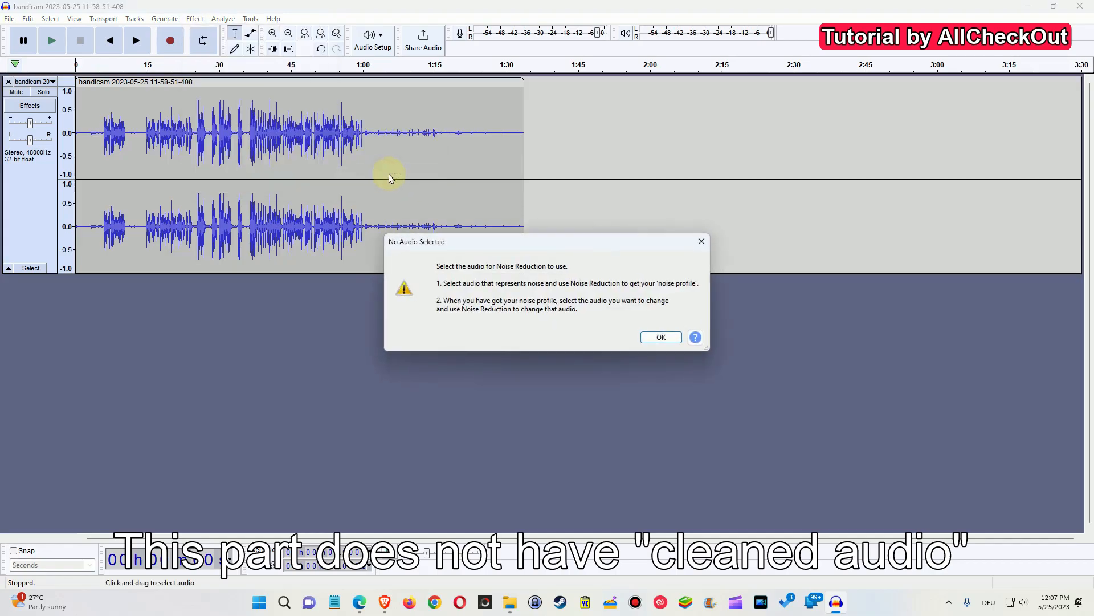
{"action": "left_click", "coordinate": [661, 337]}
{"action": "left_click", "coordinate": [195, 19]}
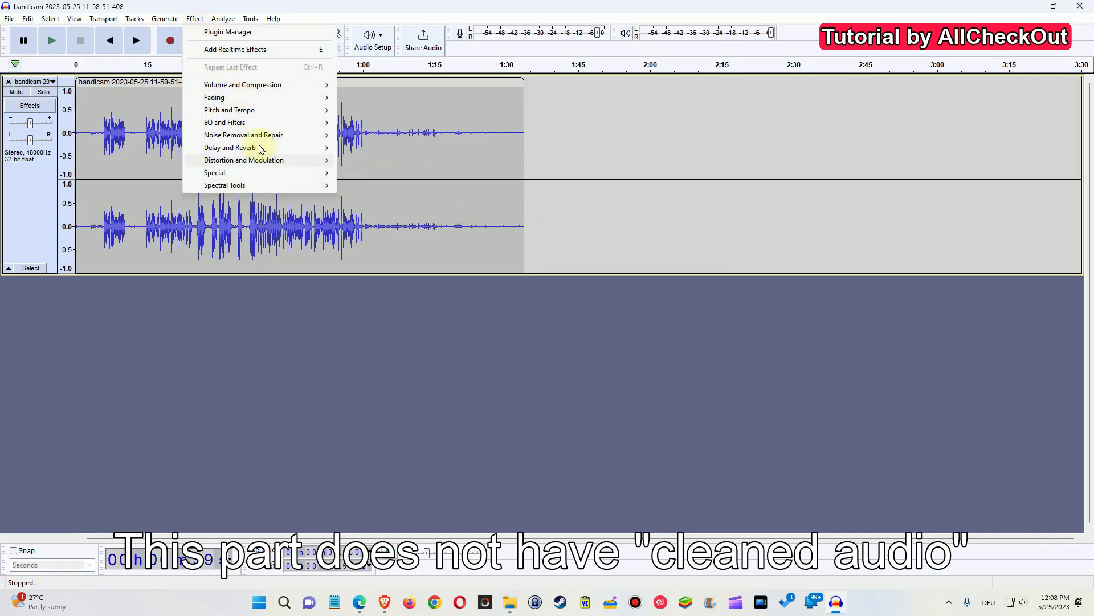
{"action": "mouse_move", "coordinate": [272, 141]}
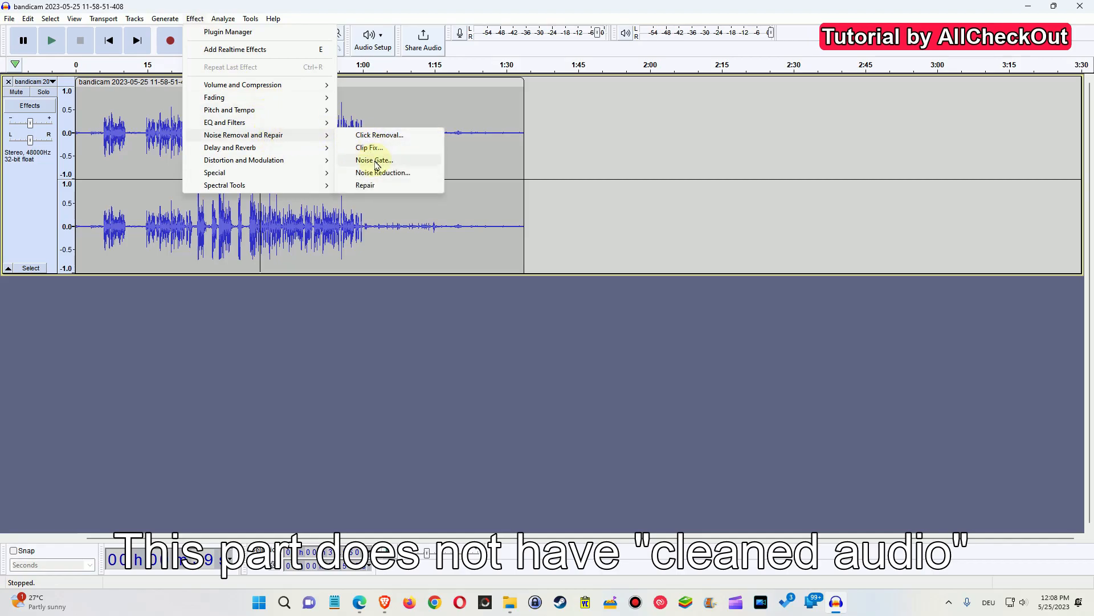
{"action": "left_click", "coordinate": [568, 152]}
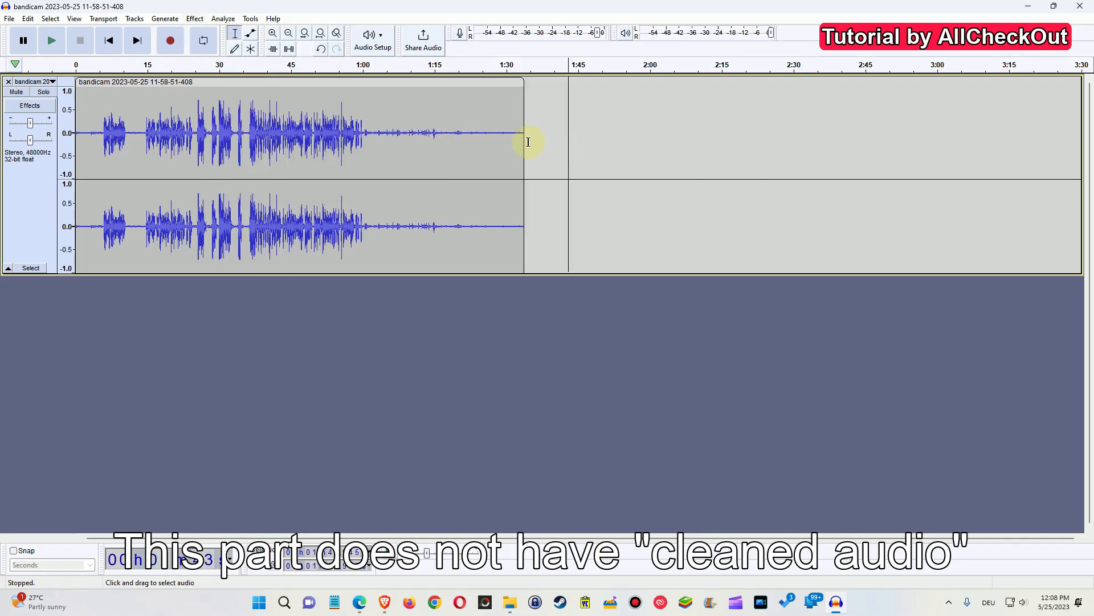
{"action": "left_click", "coordinate": [470, 143]}
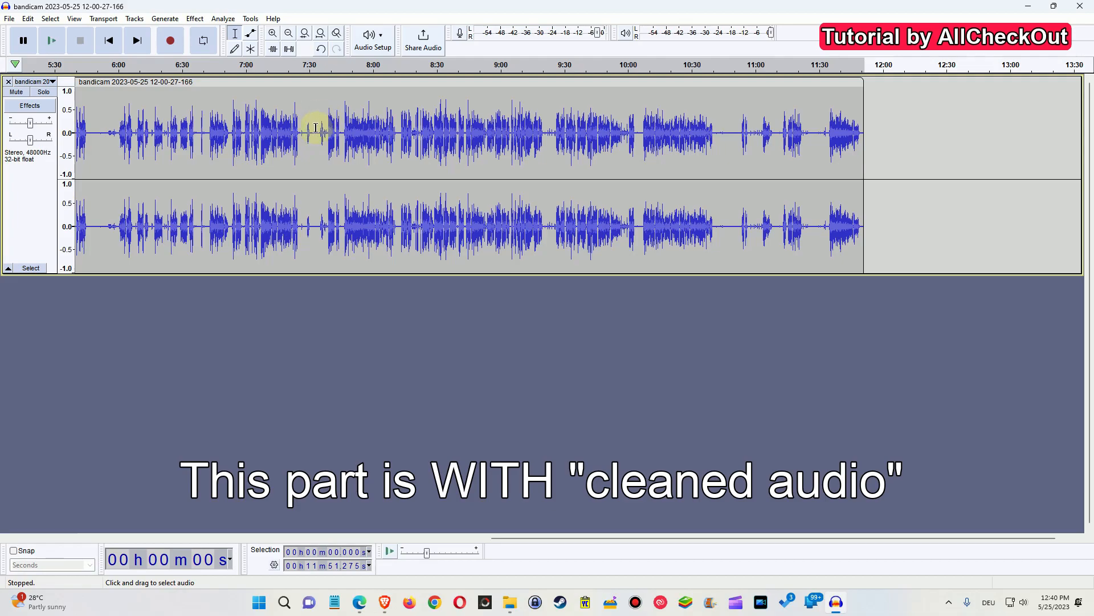
Zoom into the waveform and select a noise-only gap from about 7:30 to 7:35.
{"action": "scroll", "coordinate": [314, 129], "scroll_direction": "up", "scroll_amount": 1}
{"action": "scroll", "coordinate": [314, 130], "scroll_direction": "up", "scroll_amount": 1}
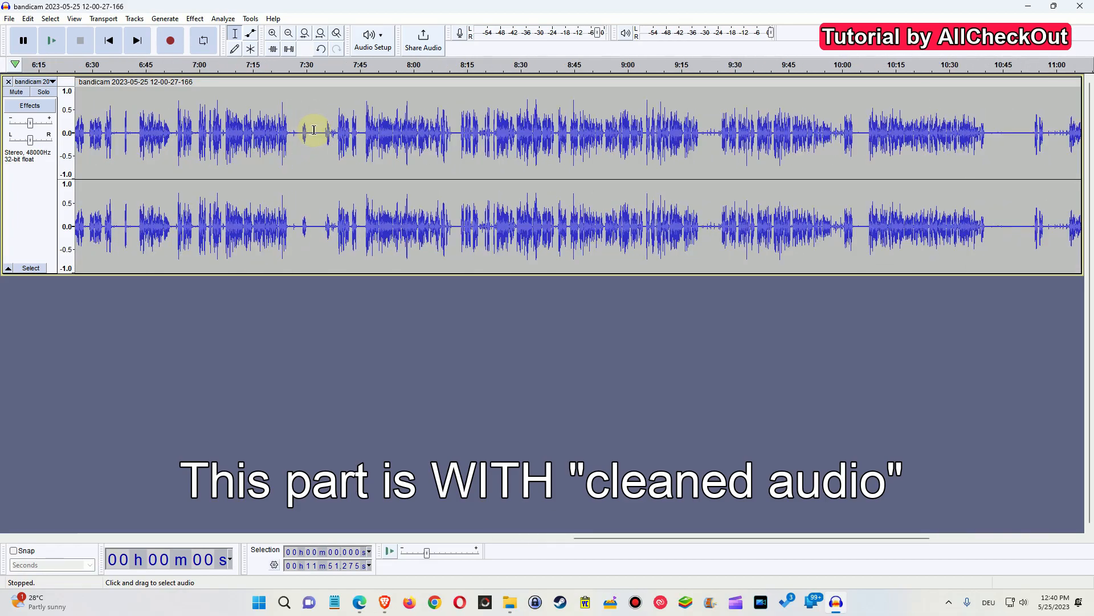
{"action": "scroll", "coordinate": [318, 130], "scroll_direction": "up", "scroll_amount": 1}
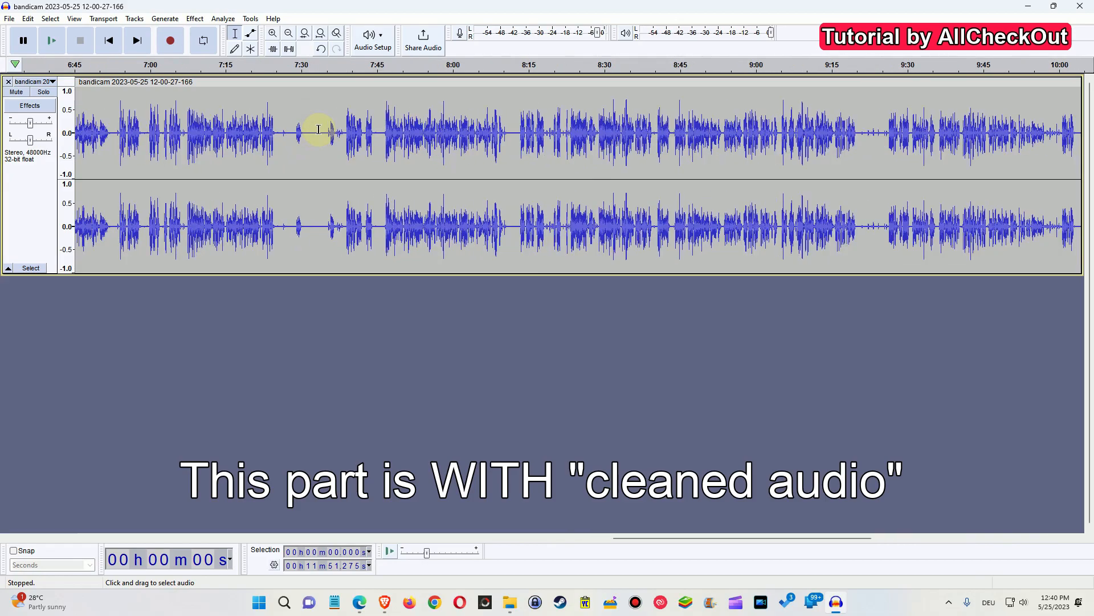
{"action": "scroll", "coordinate": [318, 129], "scroll_direction": "up", "scroll_amount": 1}
{"action": "scroll", "coordinate": [319, 128], "scroll_direction": "up", "scroll_amount": 2}
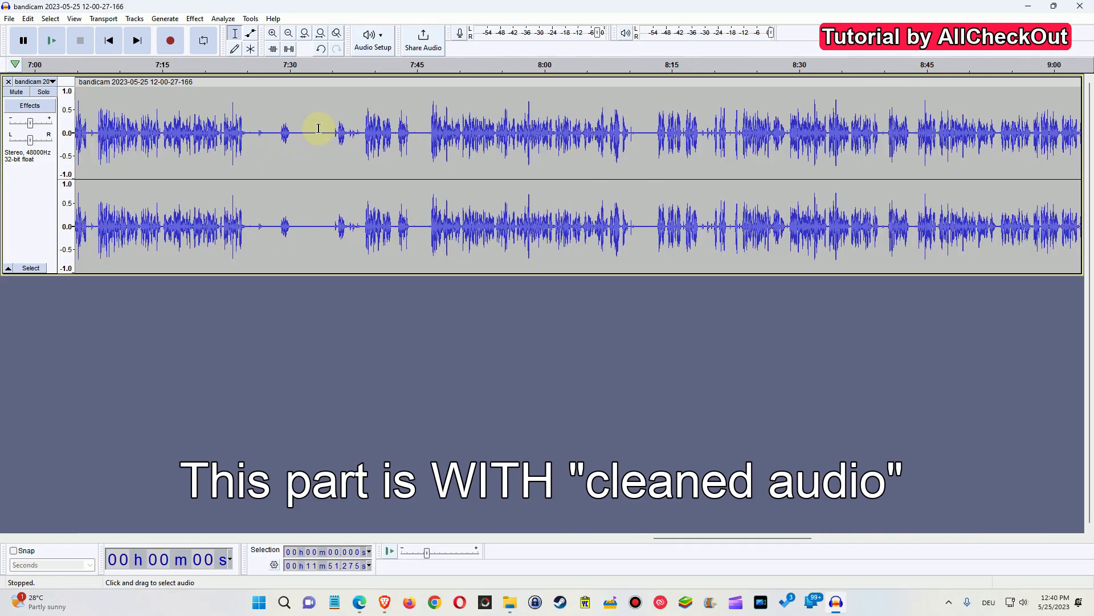
{"action": "scroll", "coordinate": [306, 123], "scroll_direction": "up", "scroll_amount": 1}
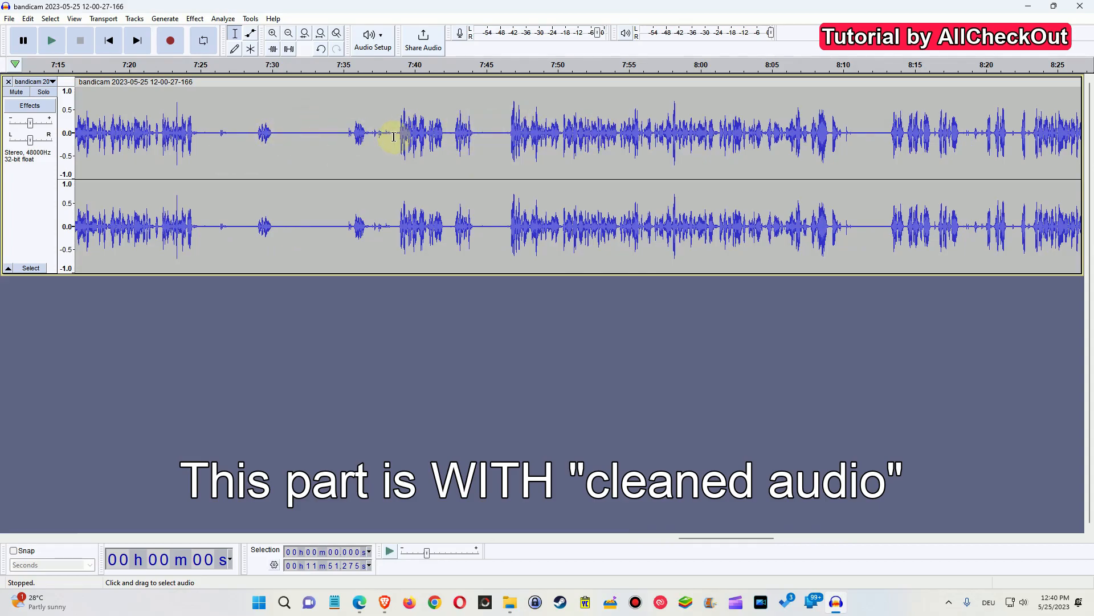
{"action": "scroll", "coordinate": [463, 134], "scroll_direction": "left", "scroll_amount": 5}
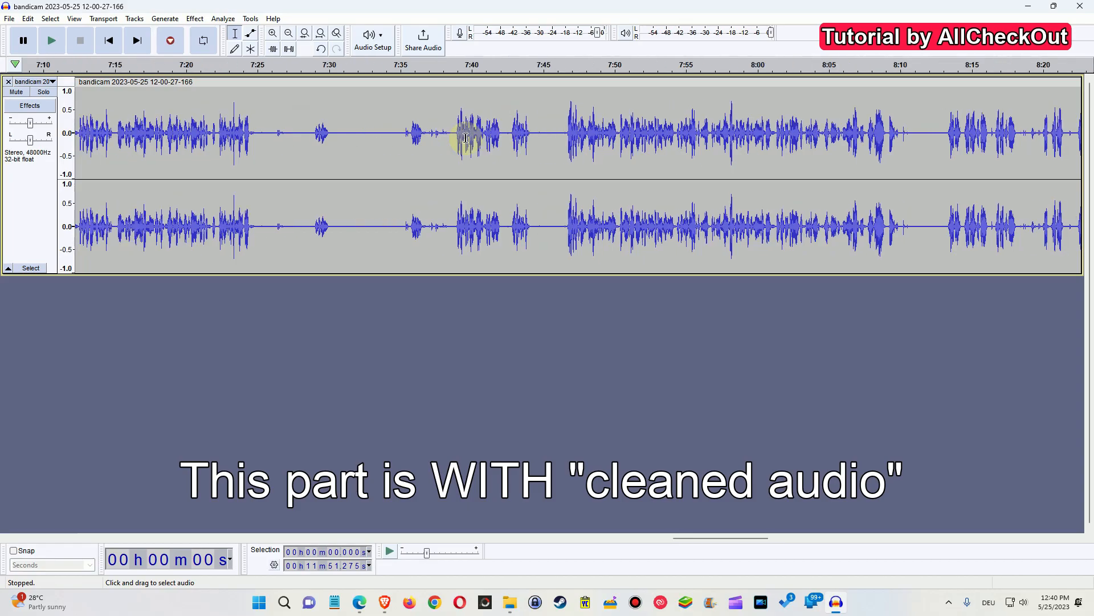
{"action": "scroll", "coordinate": [462, 134], "scroll_direction": "right", "scroll_amount": 5}
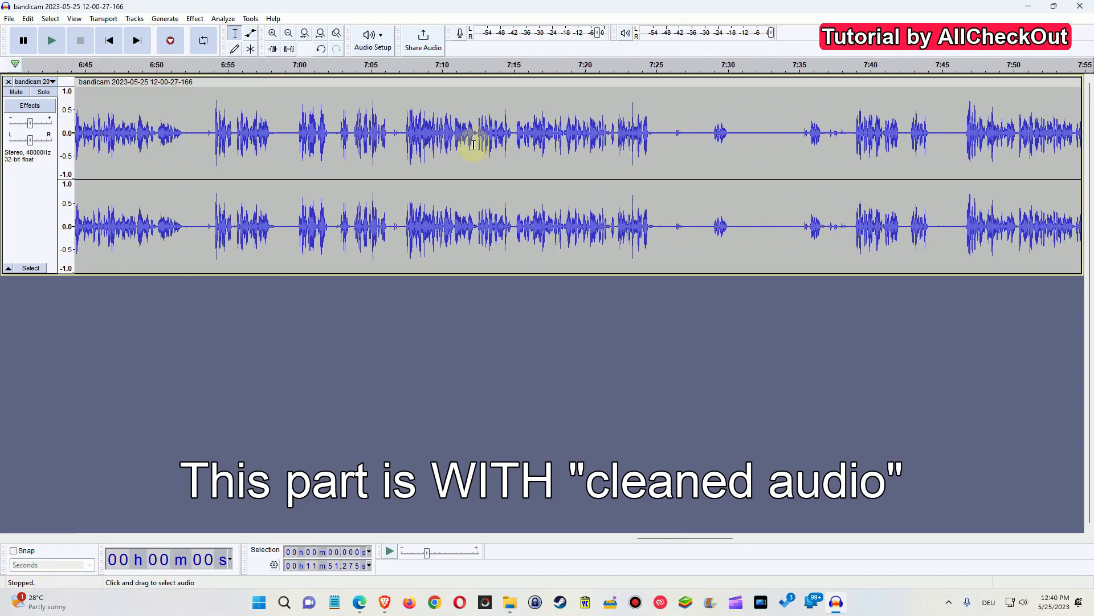
{"action": "scroll", "coordinate": [473, 160], "scroll_direction": "left", "scroll_amount": 4}
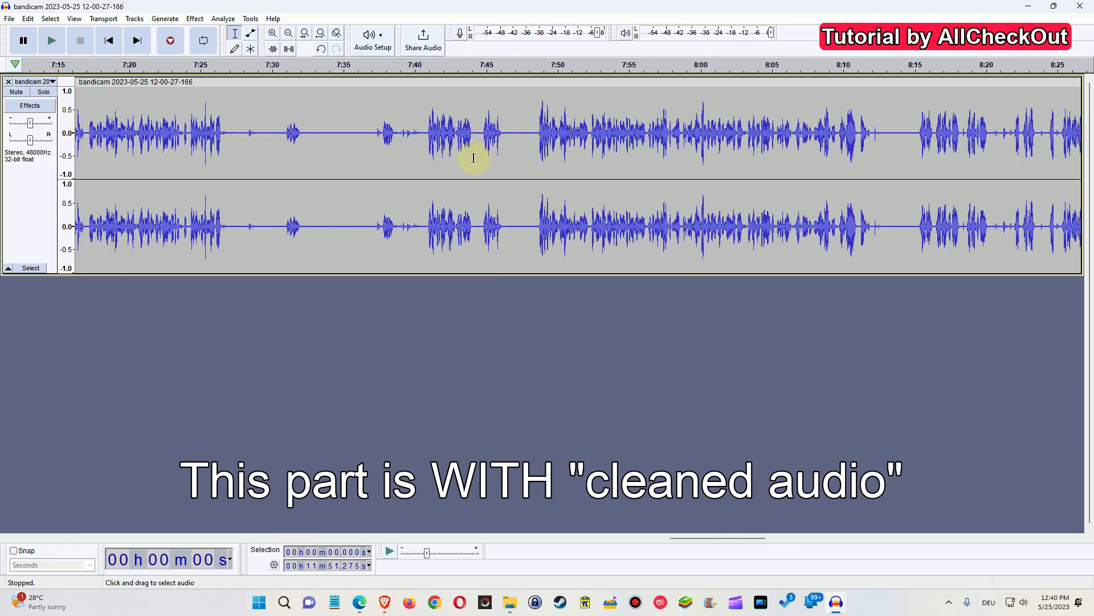
{"action": "scroll", "coordinate": [479, 167], "scroll_direction": "right", "scroll_amount": 2}
{"action": "scroll", "coordinate": [478, 166], "scroll_direction": "right", "scroll_amount": 1}
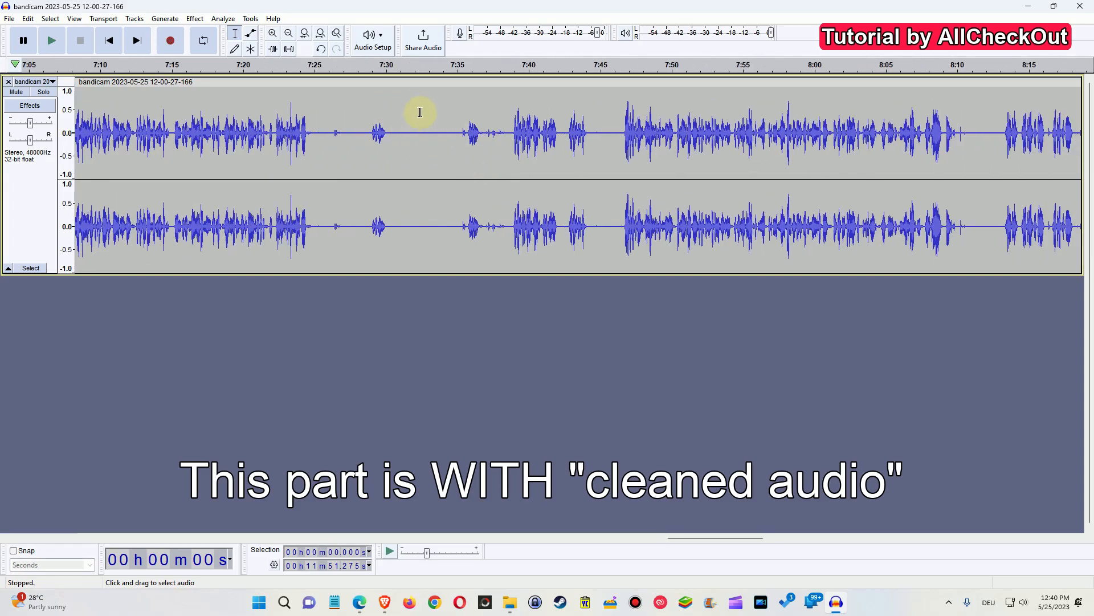
{"action": "left_click", "coordinate": [388, 101]}
{"action": "left_click_drag", "start_coordinate": [388, 102], "coordinate": [459, 108]}
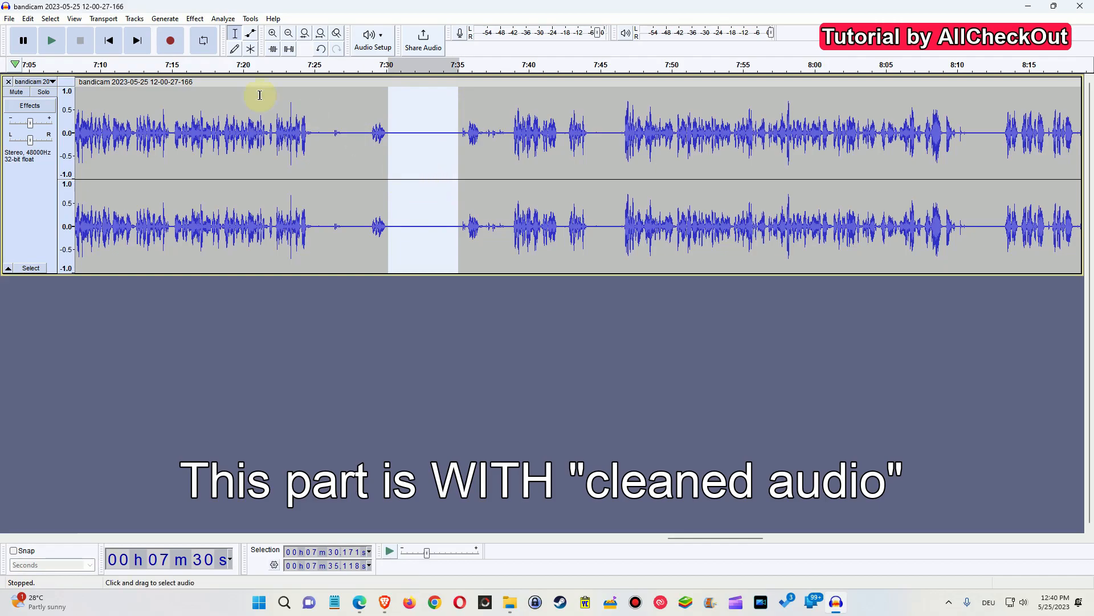
Capture a noise profile from the selected gap with Noise Reduction's Get Noise Profile.
{"action": "left_click", "coordinate": [194, 19]}
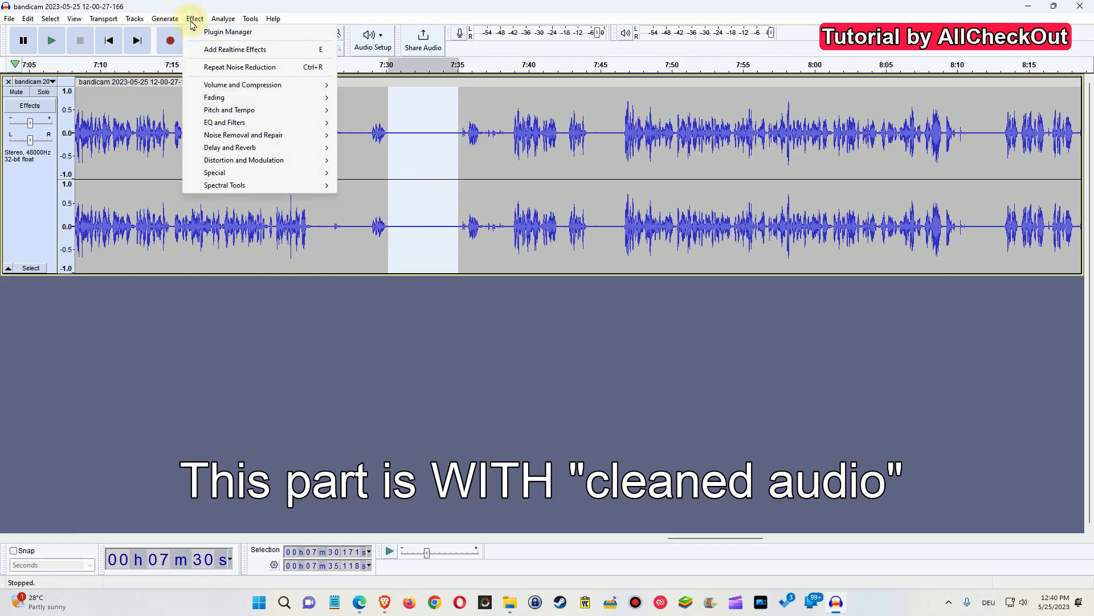
{"action": "mouse_move", "coordinate": [260, 137]}
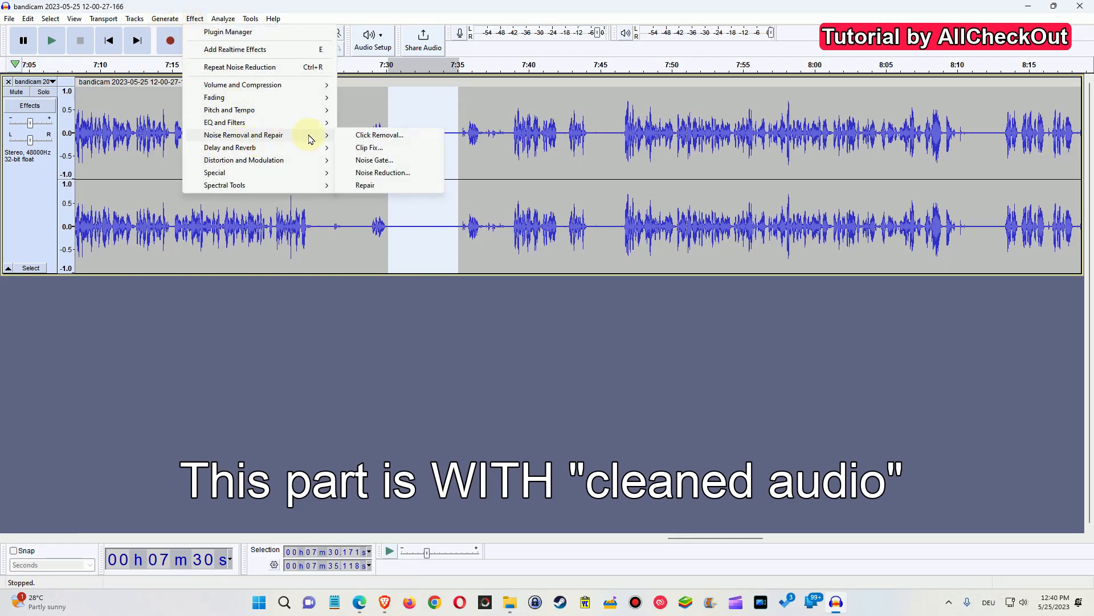
{"action": "left_click", "coordinate": [393, 174]}
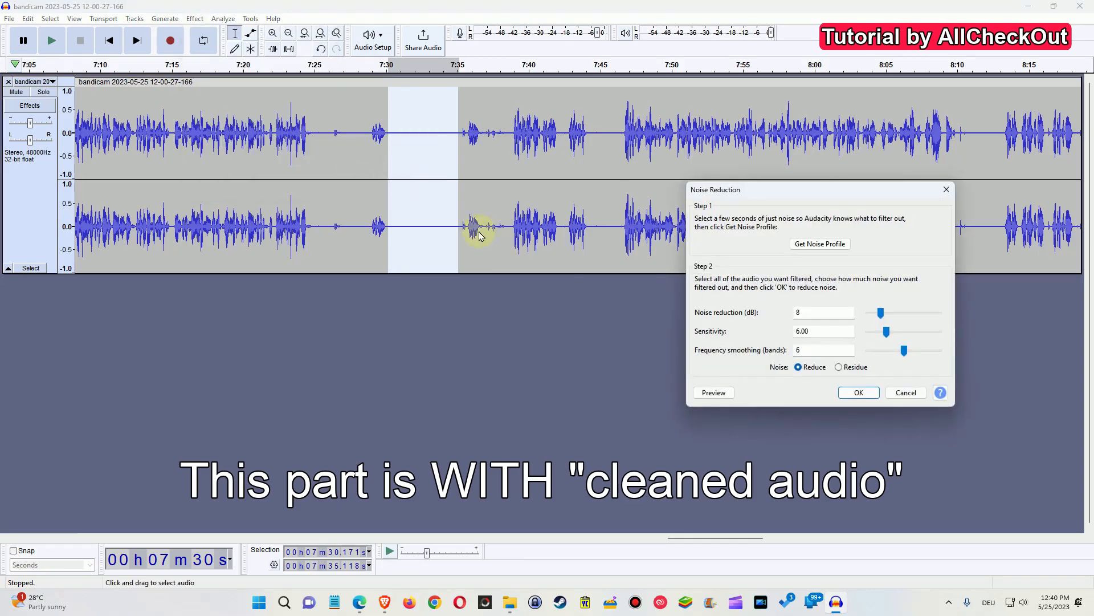
{"action": "left_click", "coordinate": [821, 245]}
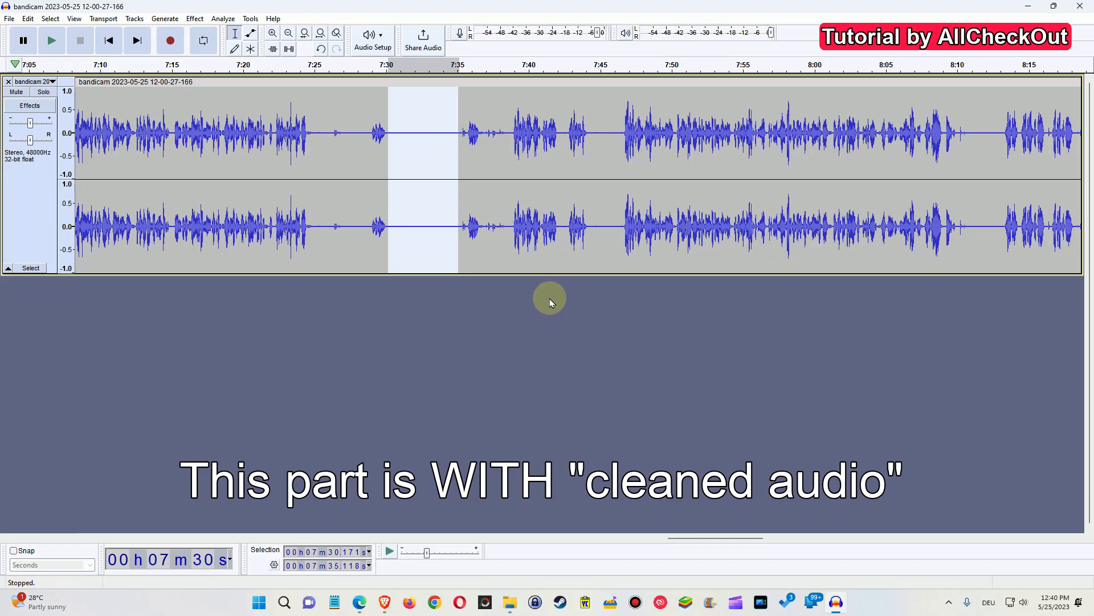
Select the entire track and apply Noise Reduction to it with noise reduction set to 8 dB.
{"action": "left_click", "coordinate": [355, 165]}
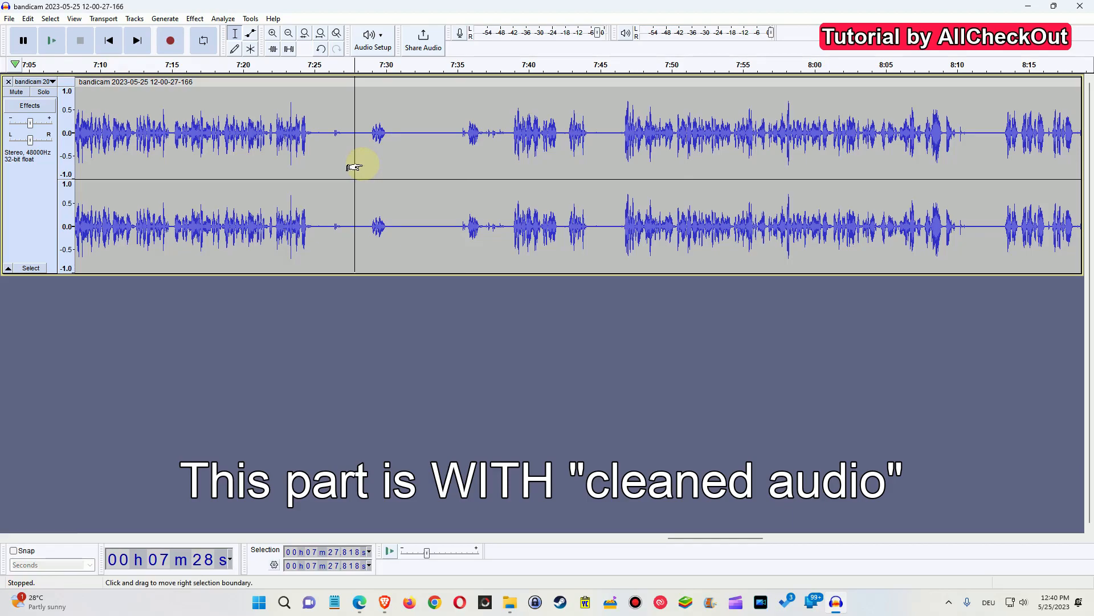
{"action": "key", "text": "ctrl+a"}
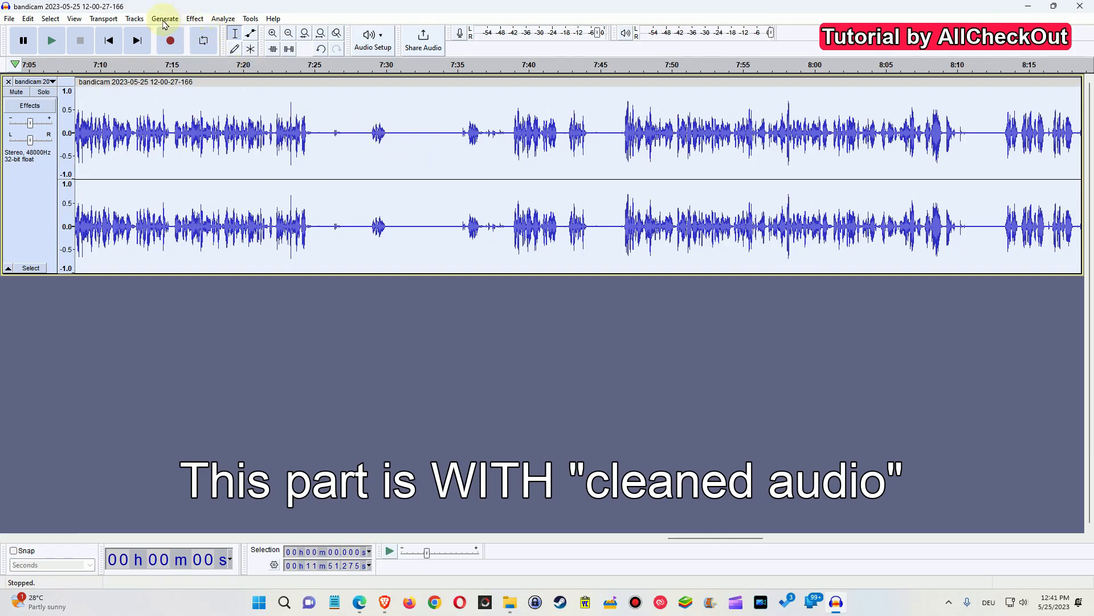
{"action": "left_click", "coordinate": [194, 19]}
{"action": "mouse_move", "coordinate": [271, 140]}
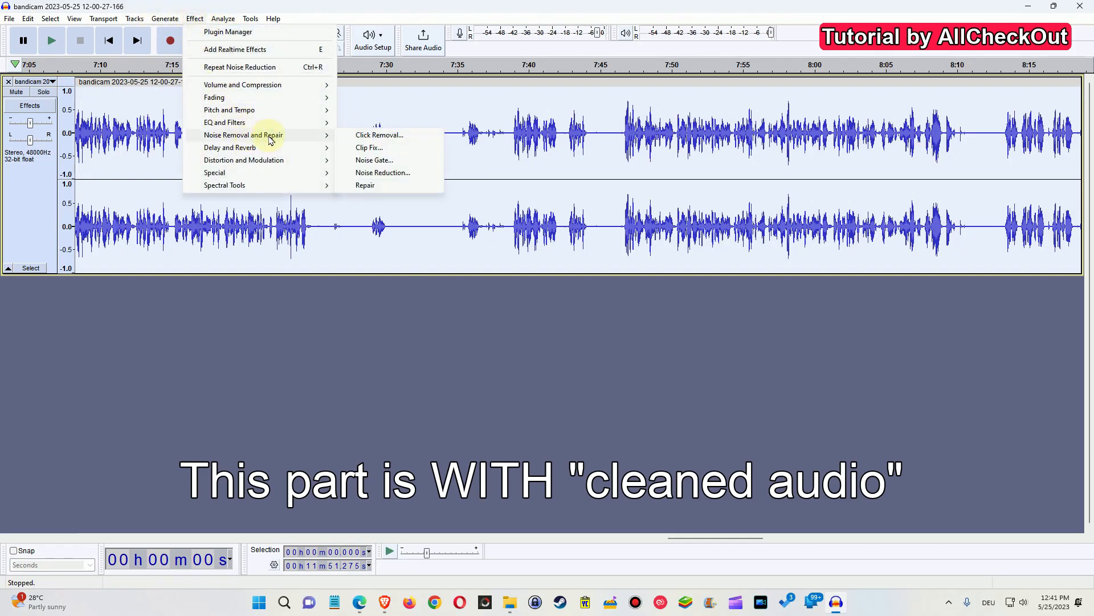
{"action": "left_click", "coordinate": [391, 172]}
{"action": "left_click_drag", "start_coordinate": [771, 195], "coordinate": [496, 187]}
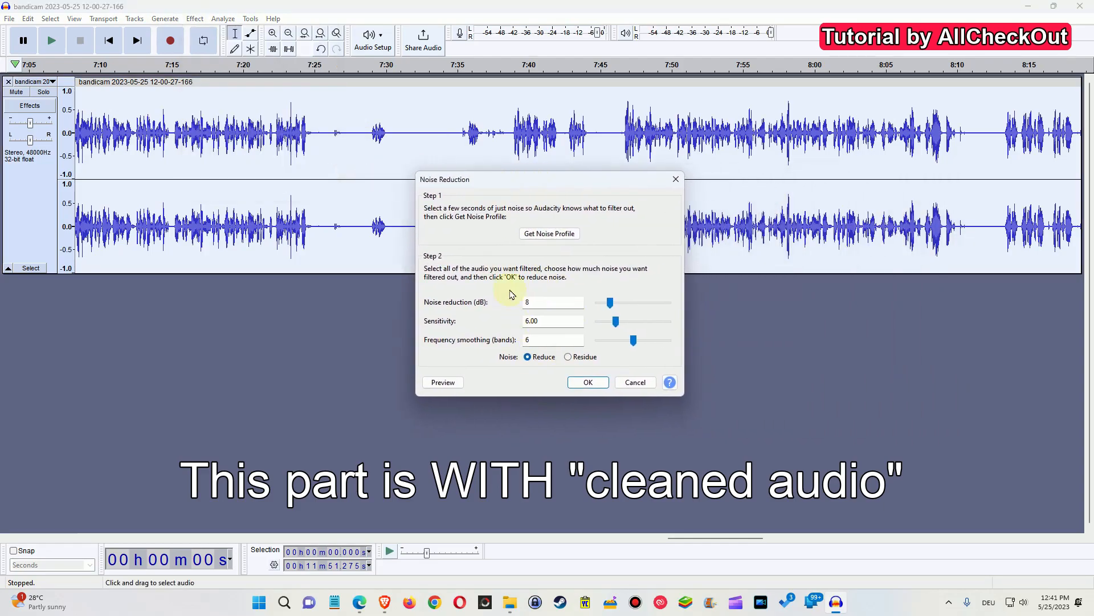
{"action": "left_click", "coordinate": [611, 302]}
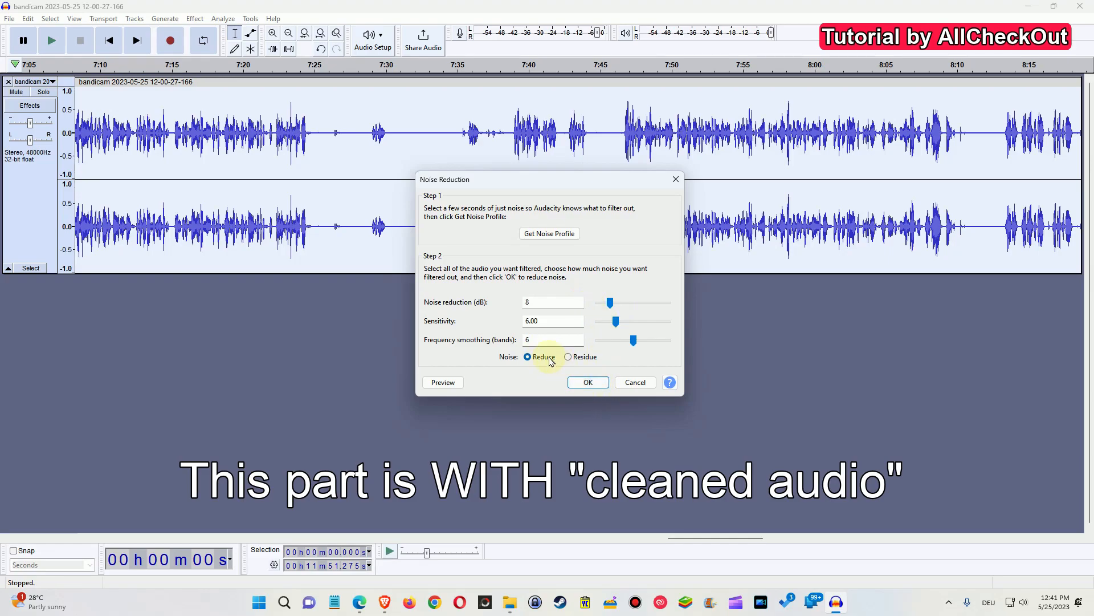
{"action": "left_click", "coordinate": [588, 383]}
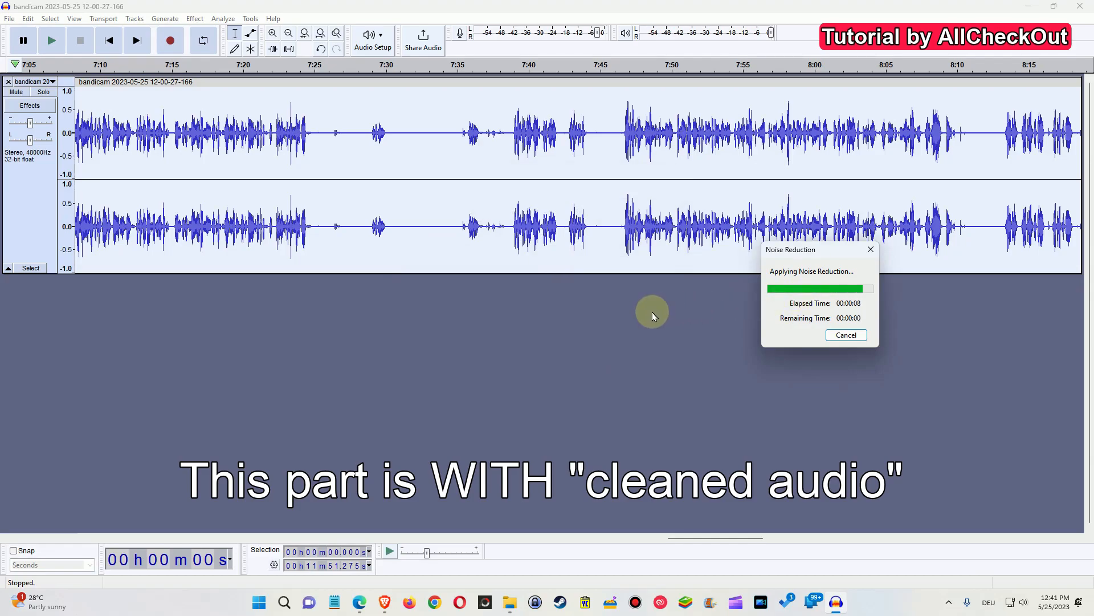
{"action": "left_click", "coordinate": [9, 19]}
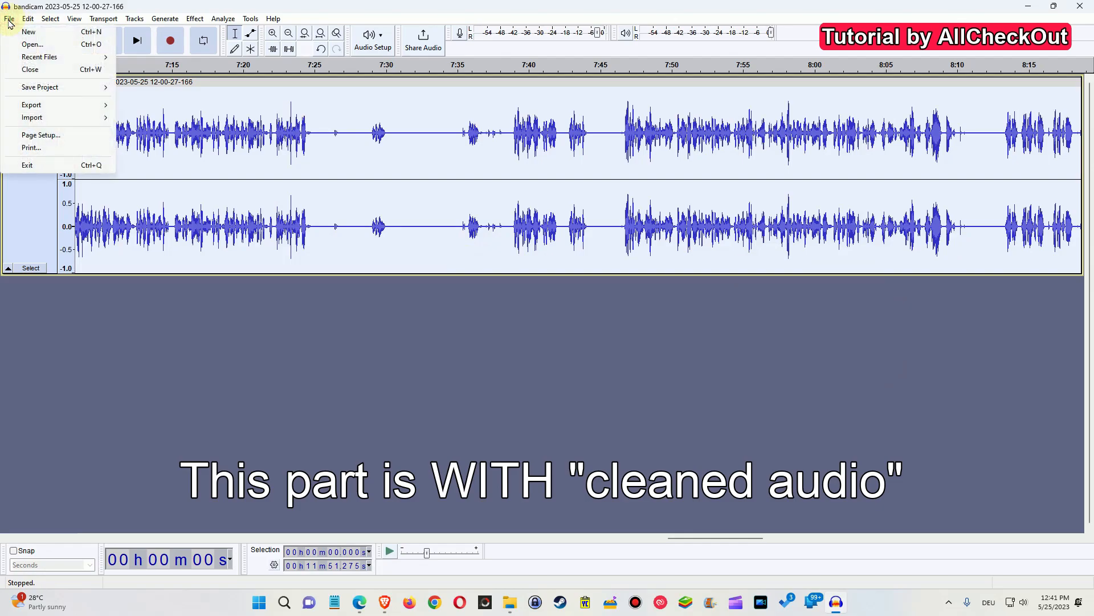
{"action": "mouse_move", "coordinate": [53, 107]}
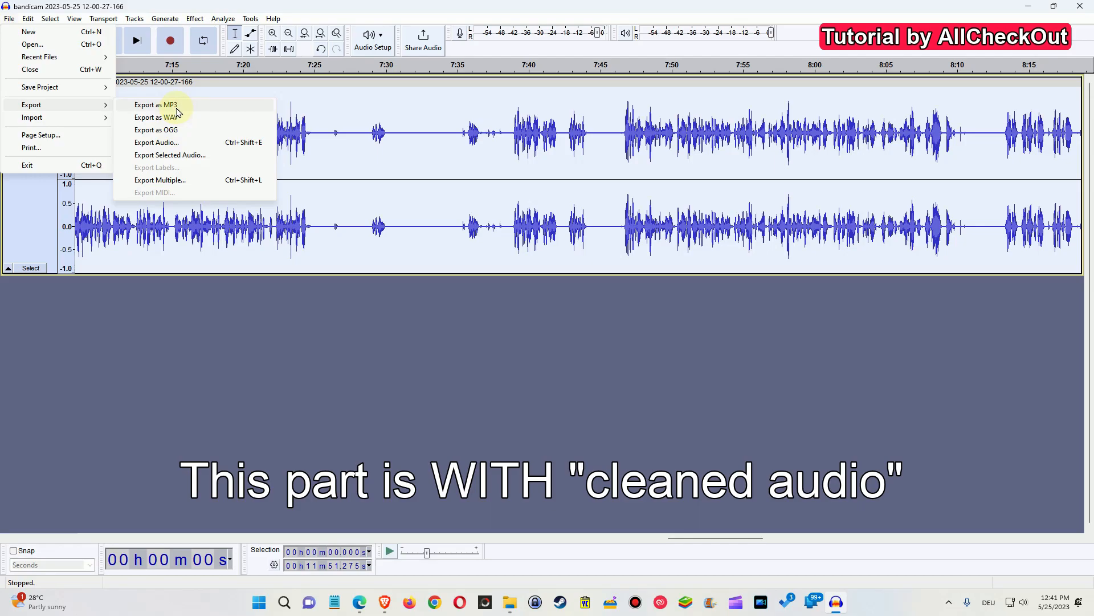
{"action": "left_click", "coordinate": [171, 105]}
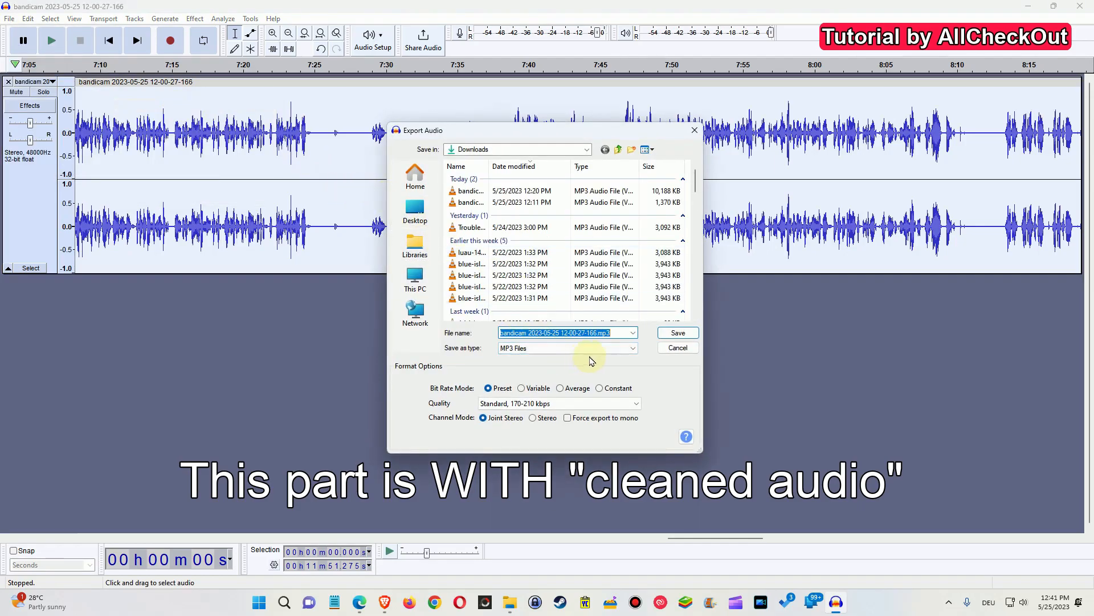
{"action": "left_click", "coordinate": [677, 338]}
{"action": "left_click", "coordinate": [646, 299]}
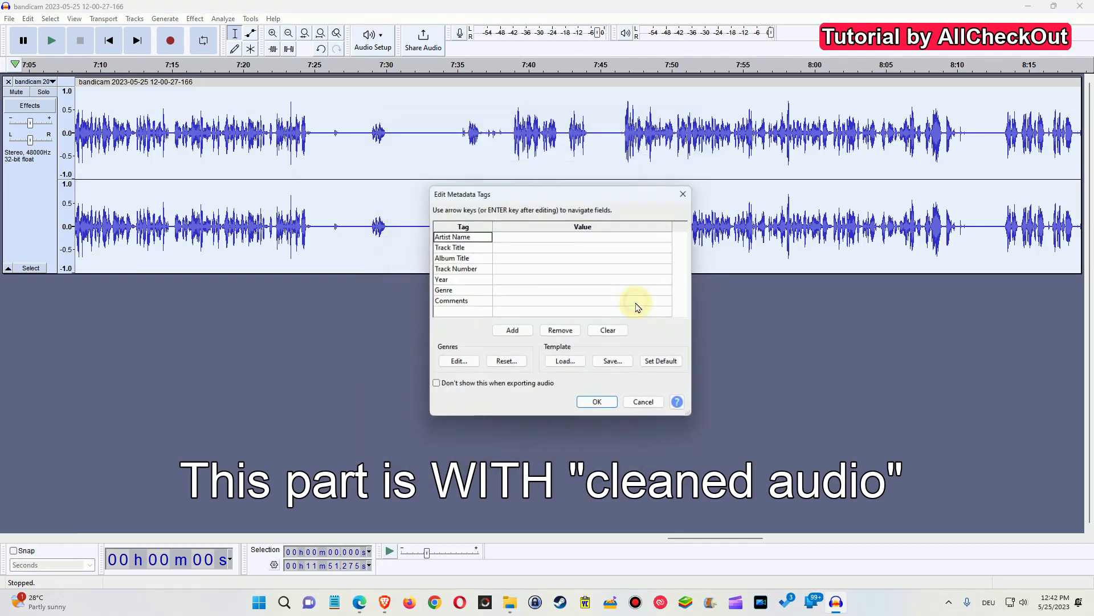